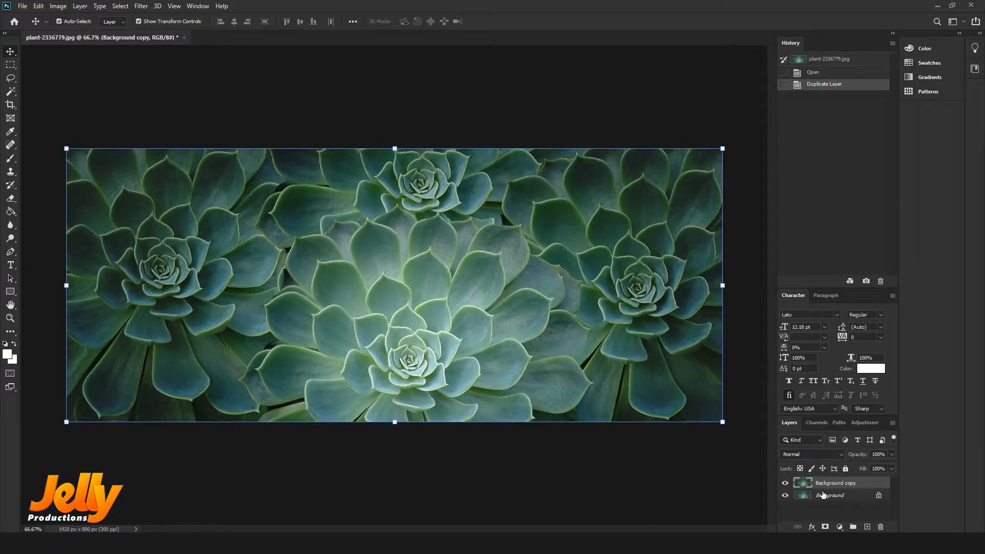
# Apply a Gradient Map adjustment to the Background copy layer using the magenta-to-blue preset from the Purples group
pyautogui.moveTo(820, 289); pyautogui.dragTo(819, 109)
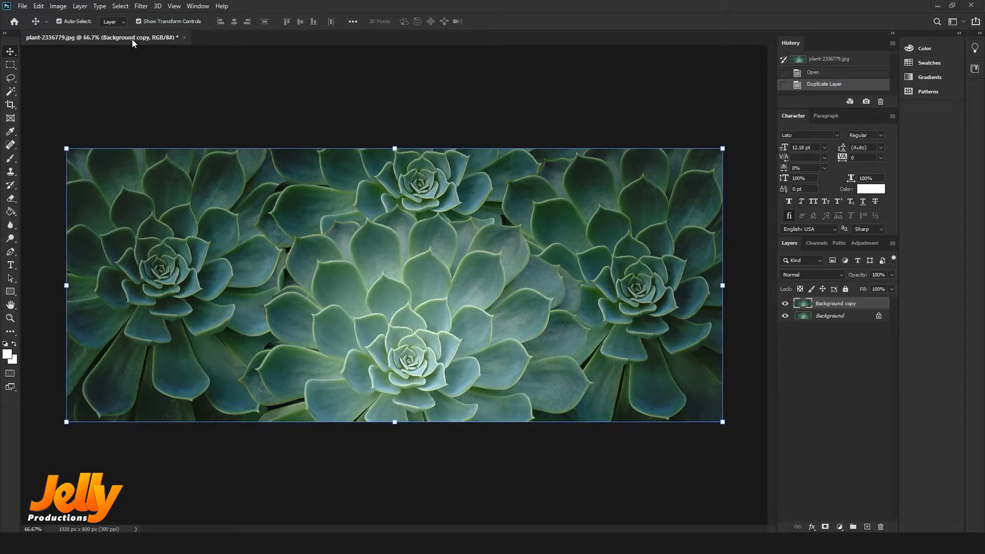
pyautogui.click(58, 6)
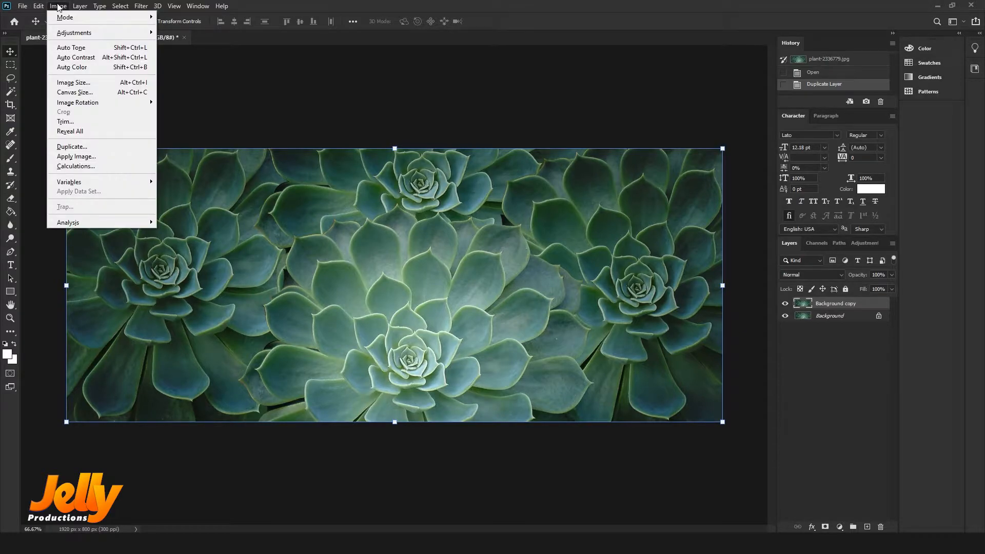
pyautogui.moveTo(60, 36)
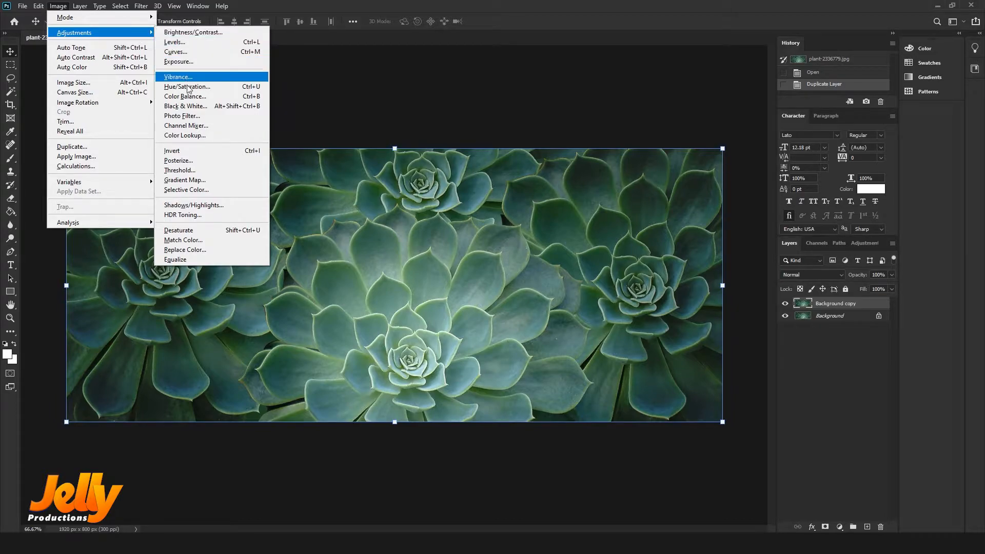
pyautogui.click(183, 180)
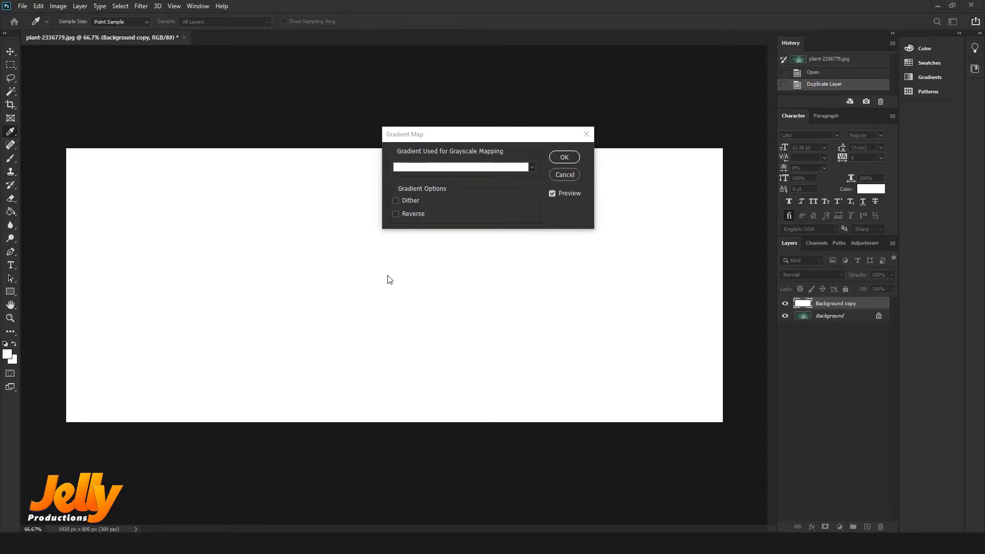
pyautogui.click(531, 165)
pyautogui.click(531, 165)
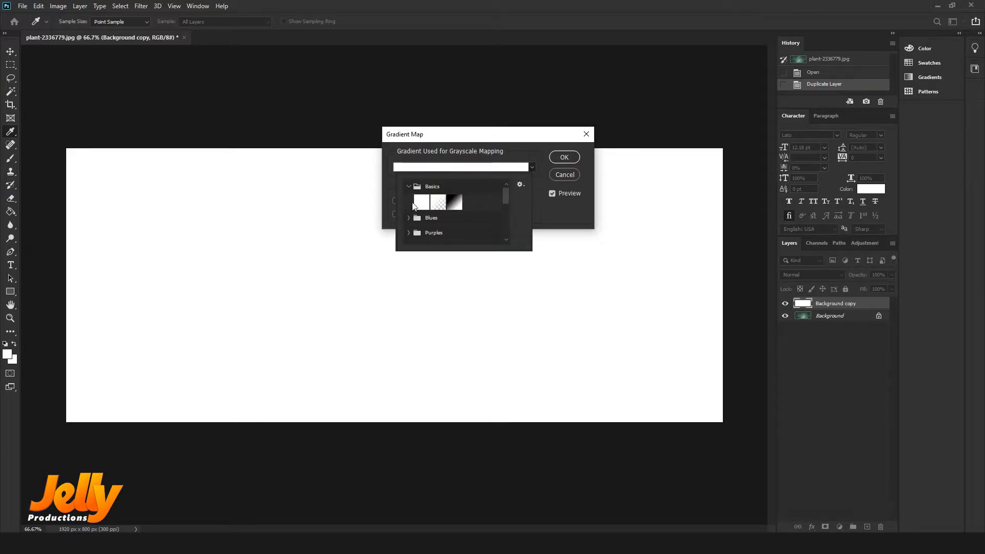
pyautogui.click(409, 187)
pyautogui.scroll(-1, 434, 211)
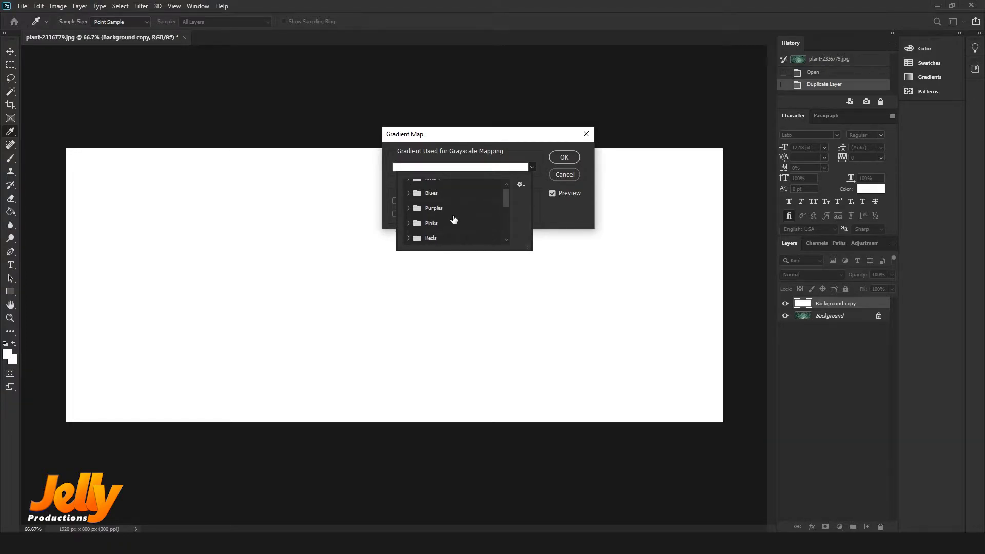
pyautogui.click(412, 209)
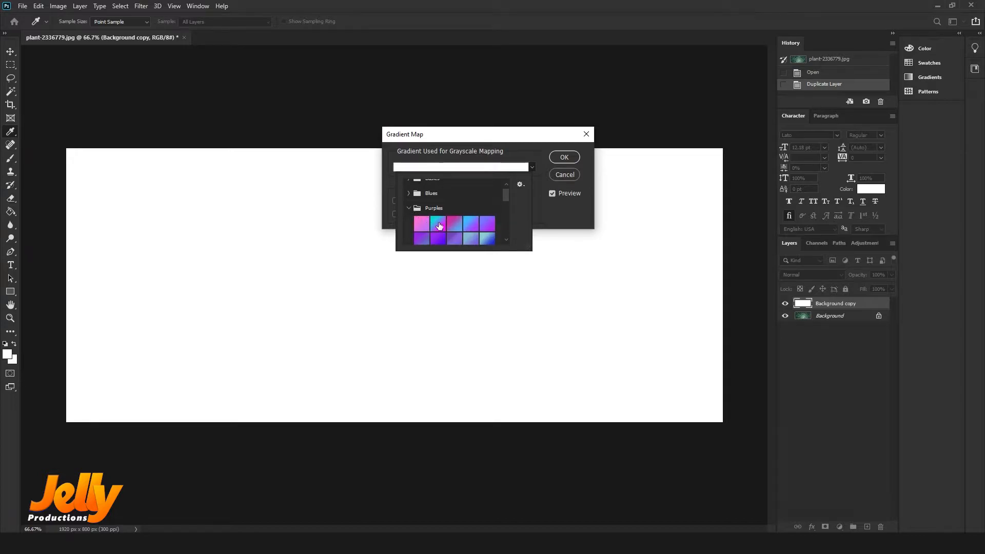
pyautogui.scroll(-2, 472, 223)
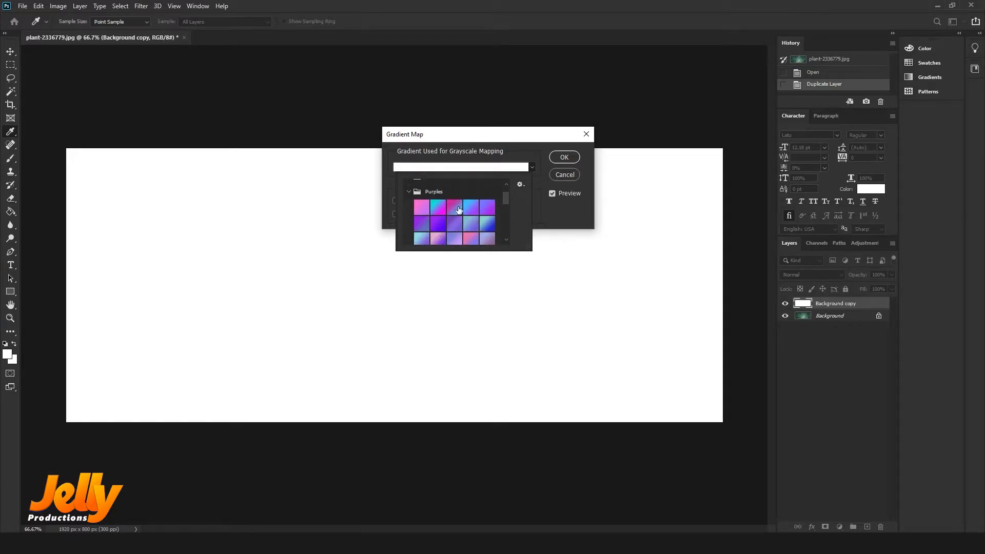
pyautogui.click(458, 209)
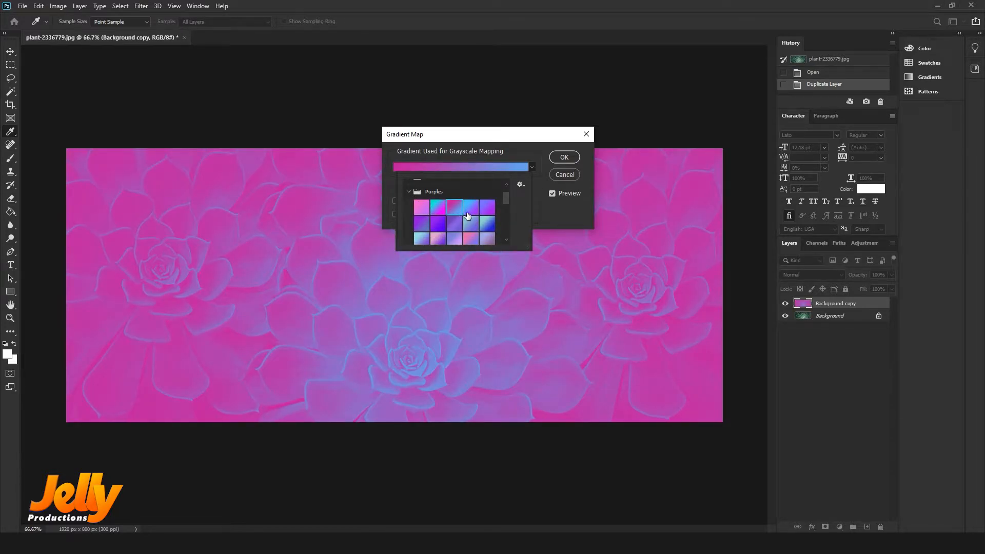
pyautogui.click(566, 160)
pyautogui.click(566, 160)
# Set the blend mode of the Background copy layer to Multiply
pyautogui.press('v')
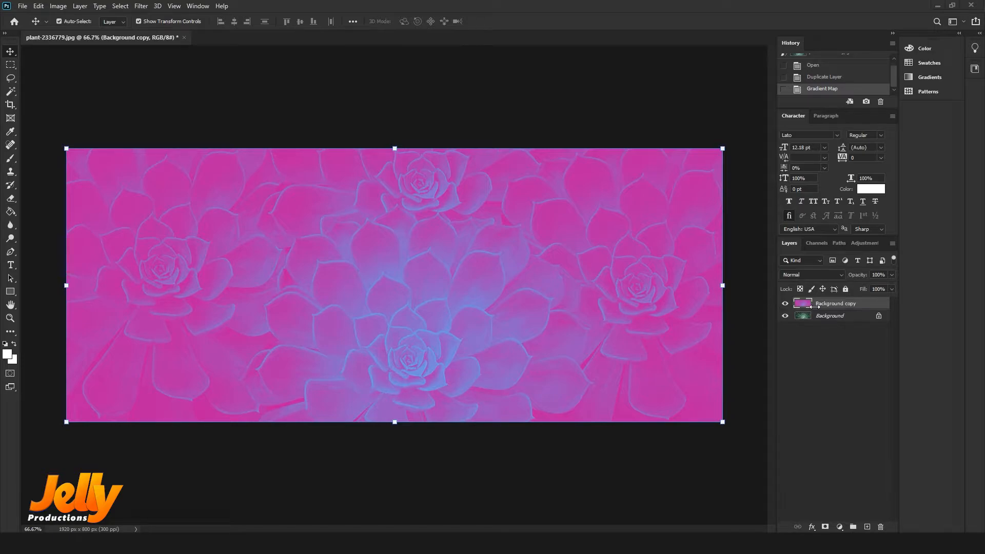
pyautogui.click(822, 274)
pyautogui.click(822, 274)
pyautogui.click(824, 277)
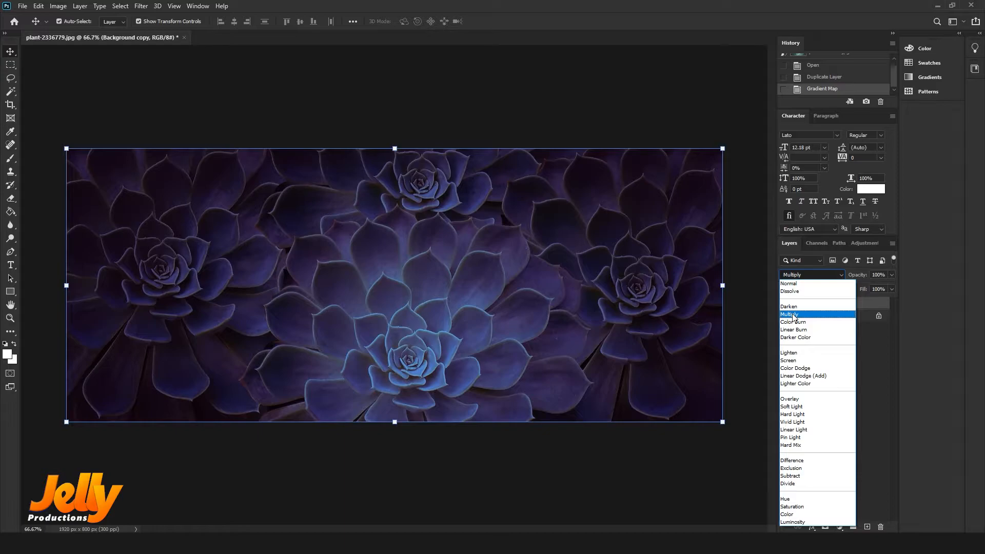
pyautogui.click(793, 315)
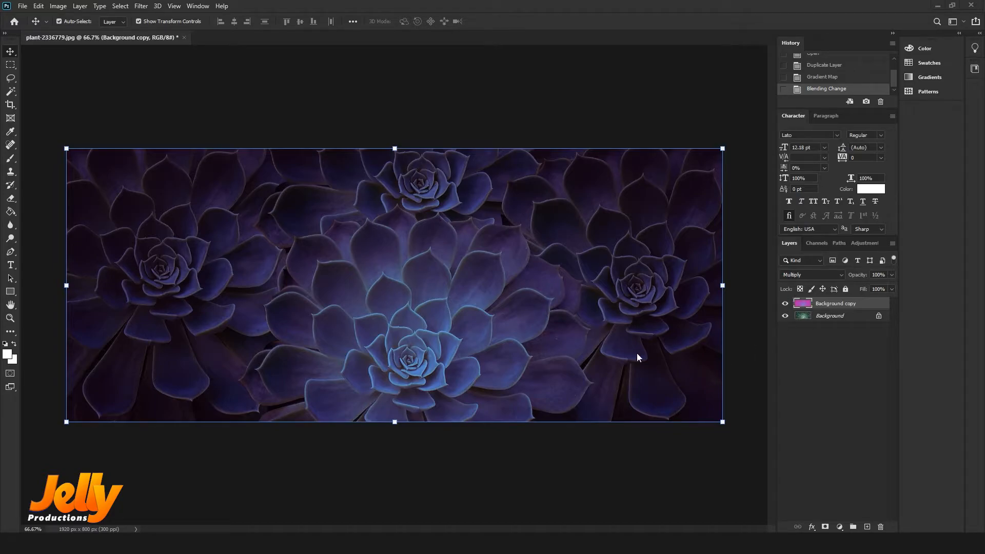
# Save the layered document in Photoshop format as Test_Main in the 04 DI Essentials folder, with Maximize Compatibility on
pyautogui.click(22, 6)
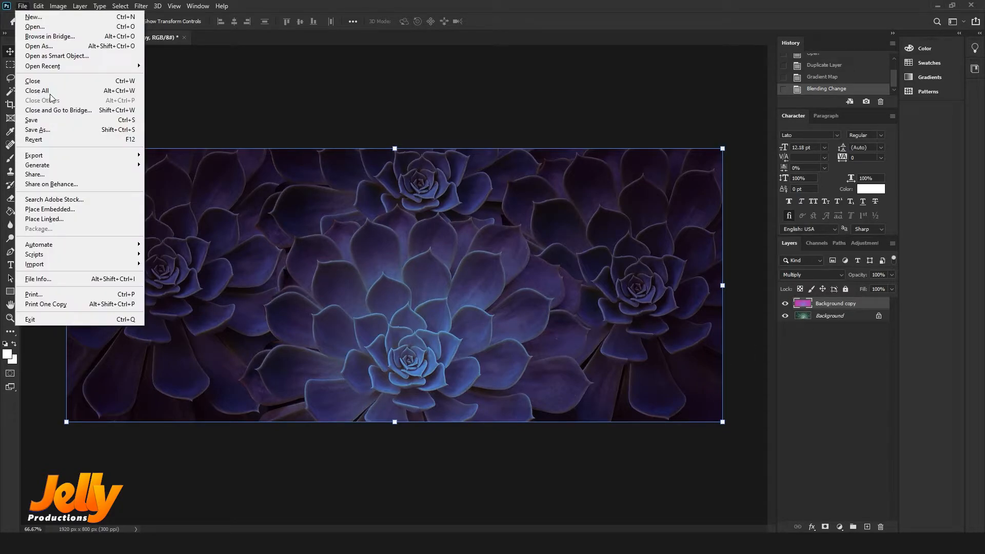
pyautogui.click(61, 132)
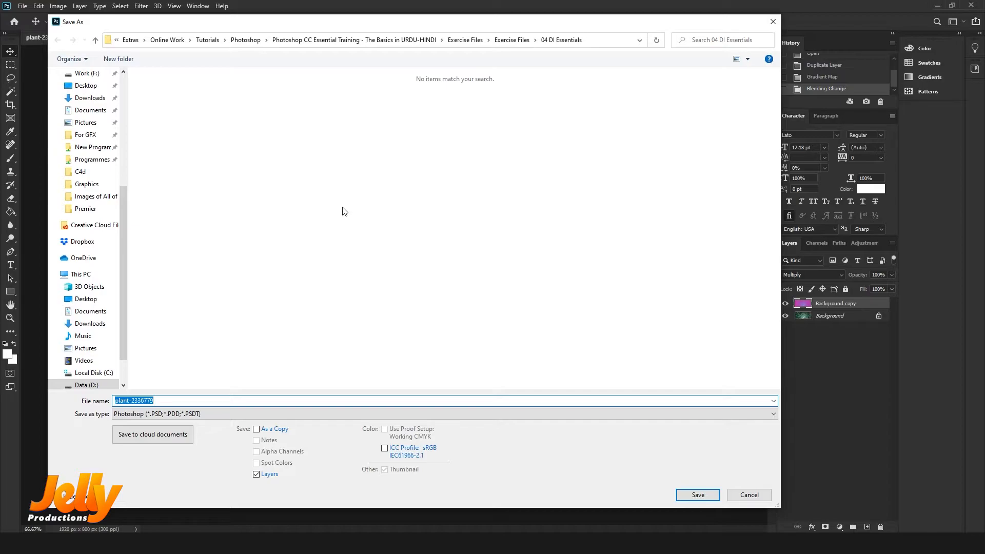
pyautogui.moveTo(159, 401); pyautogui.dragTo(92, 401)
pyautogui.press('BackSpace')
pyautogui.write('Test_Main')
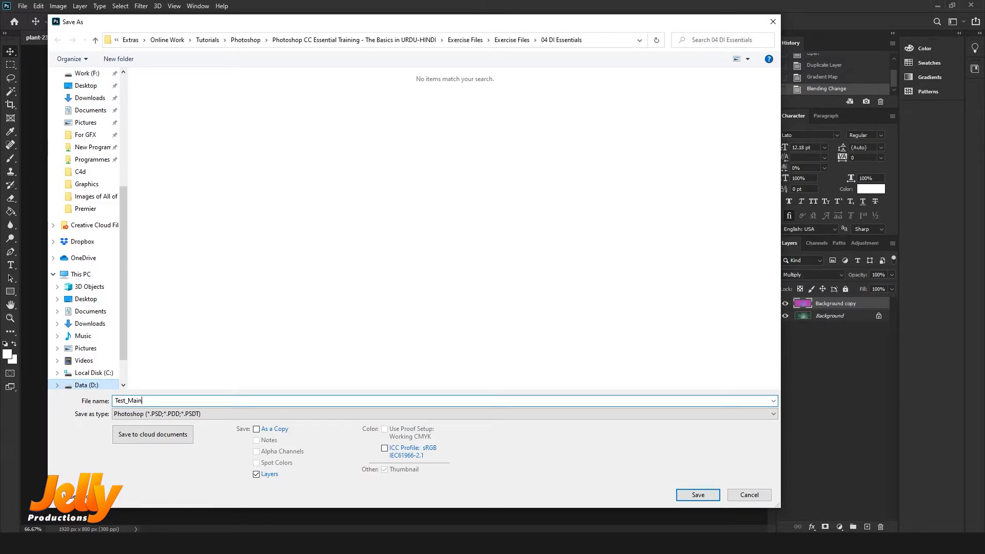
pyautogui.click(697, 494)
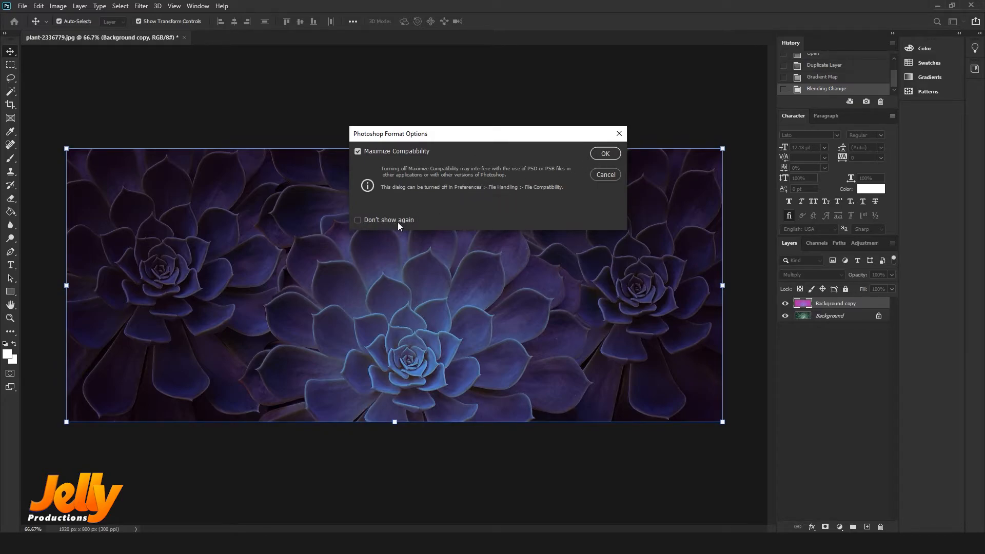
pyautogui.click(358, 220)
pyautogui.click(383, 220)
pyautogui.click(604, 153)
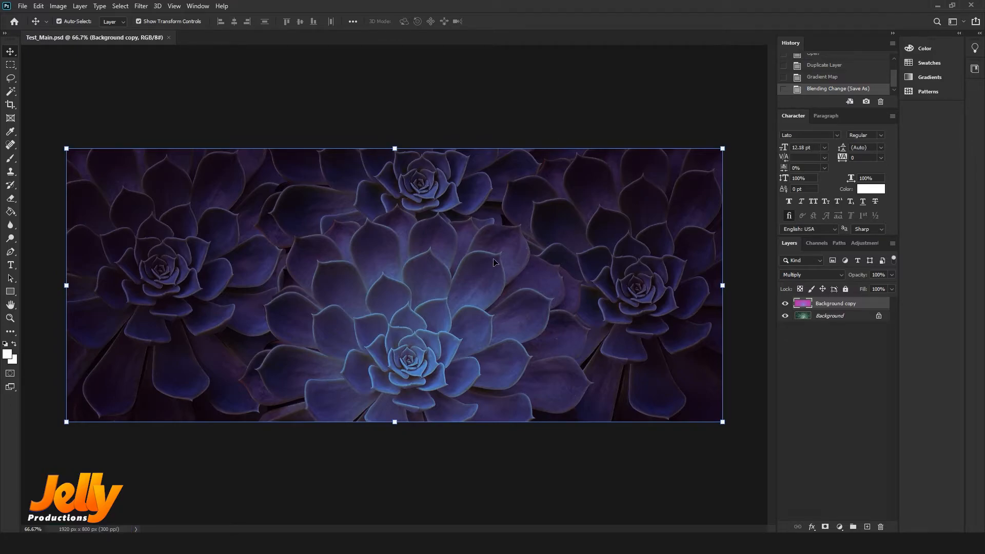
# Close the Test_Main document and reopen it from the 04 DI Essentials folder
pyautogui.click(169, 38)
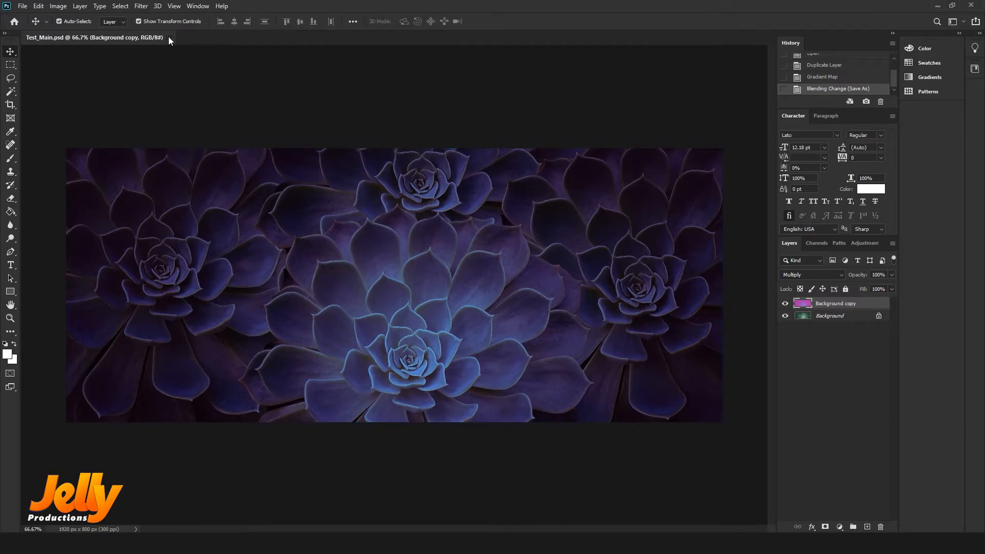
pyautogui.click(23, 5)
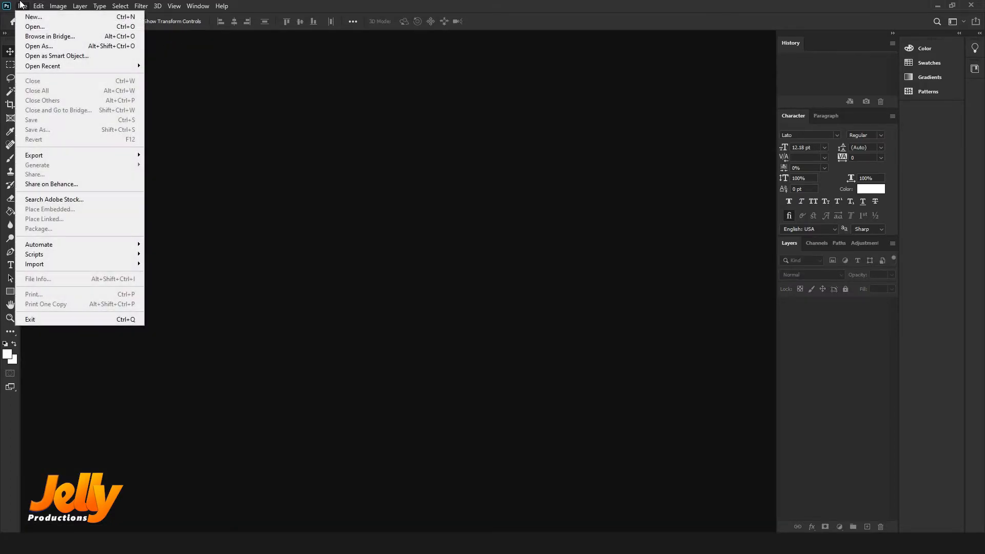
pyautogui.click(34, 27)
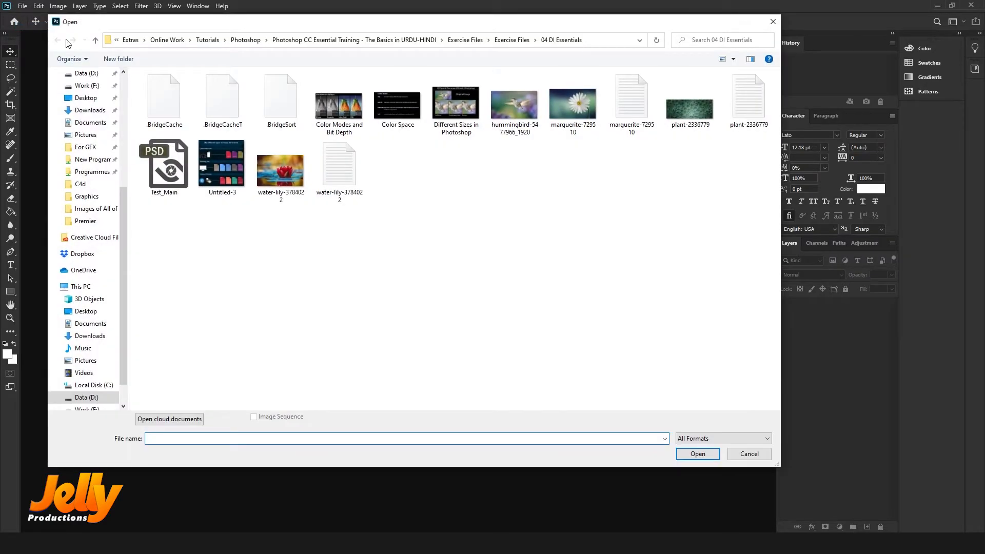
pyautogui.click(167, 171)
pyautogui.click(697, 454)
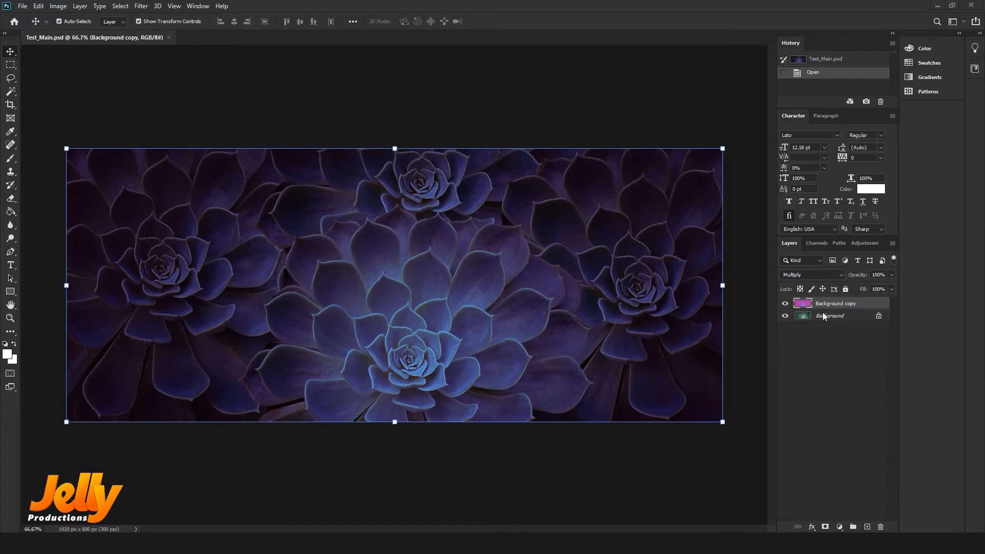
# Change the Background copy layer's blend mode to Screen and save the document as a separate Photoshop file named Test_Main_01
pyautogui.click(819, 275)
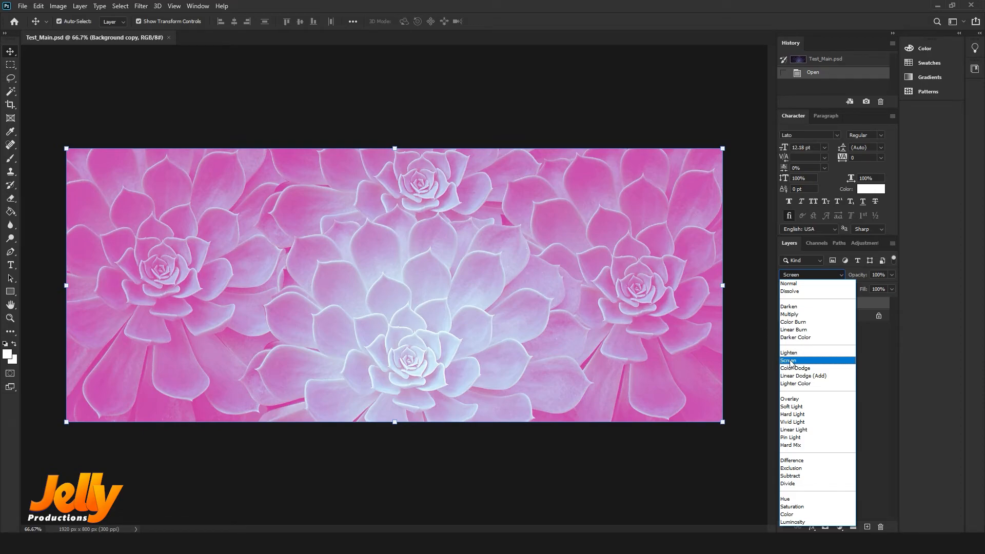
pyautogui.click(789, 361)
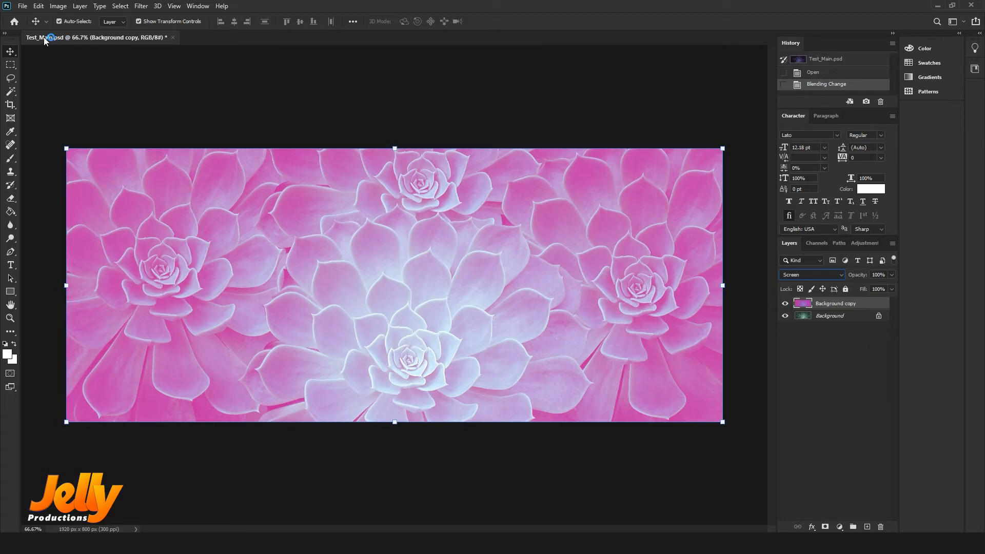
pyautogui.click(28, 8)
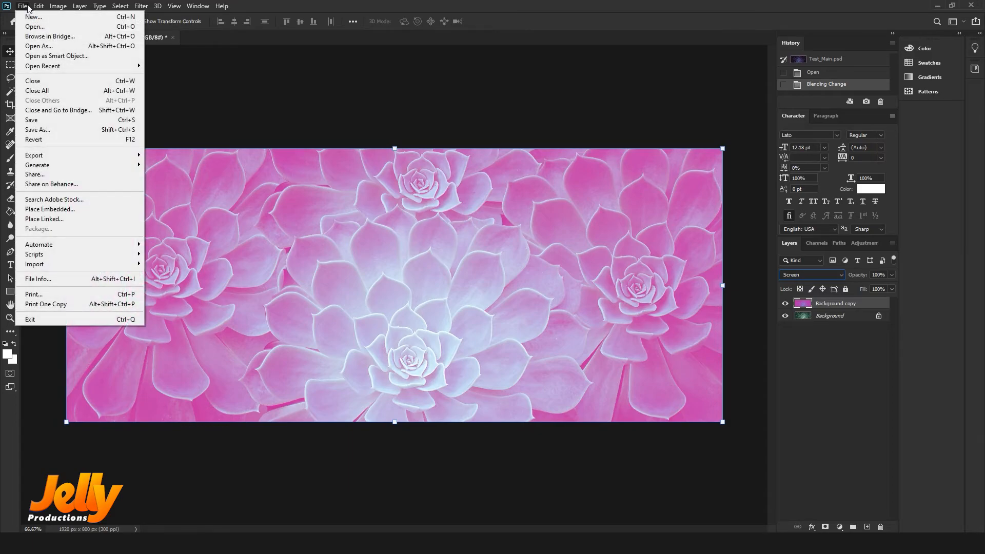
pyautogui.click(47, 127)
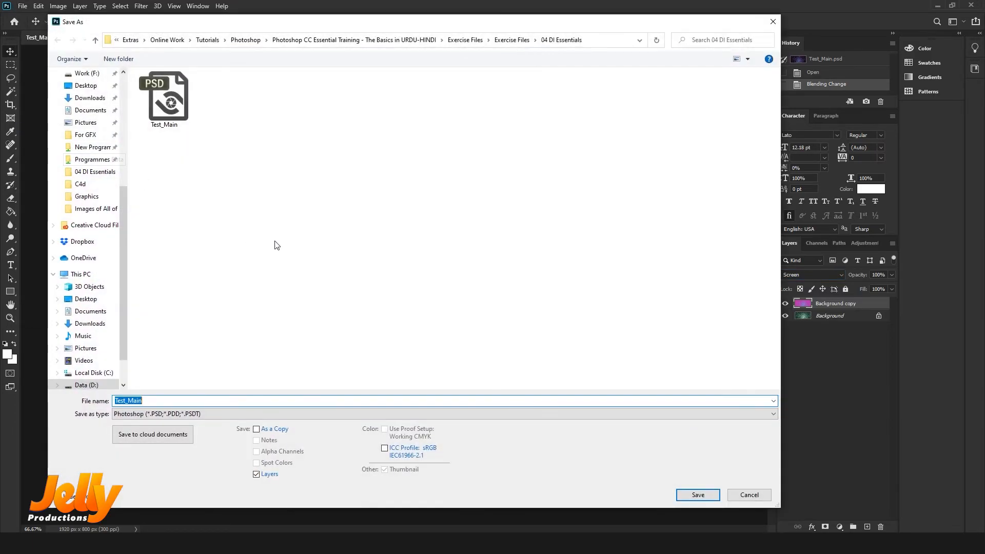
pyautogui.click(180, 121)
pyautogui.click(156, 400)
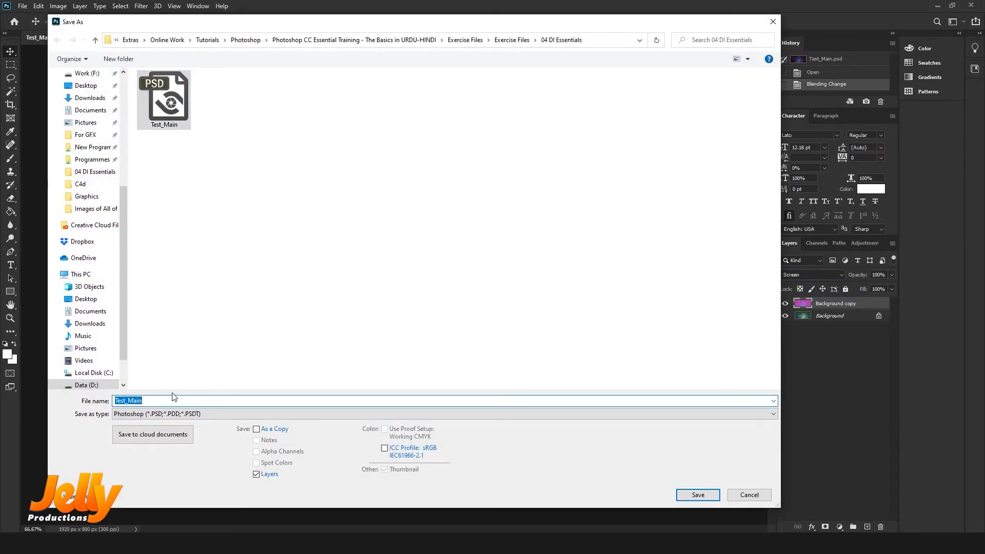
pyautogui.click(183, 400)
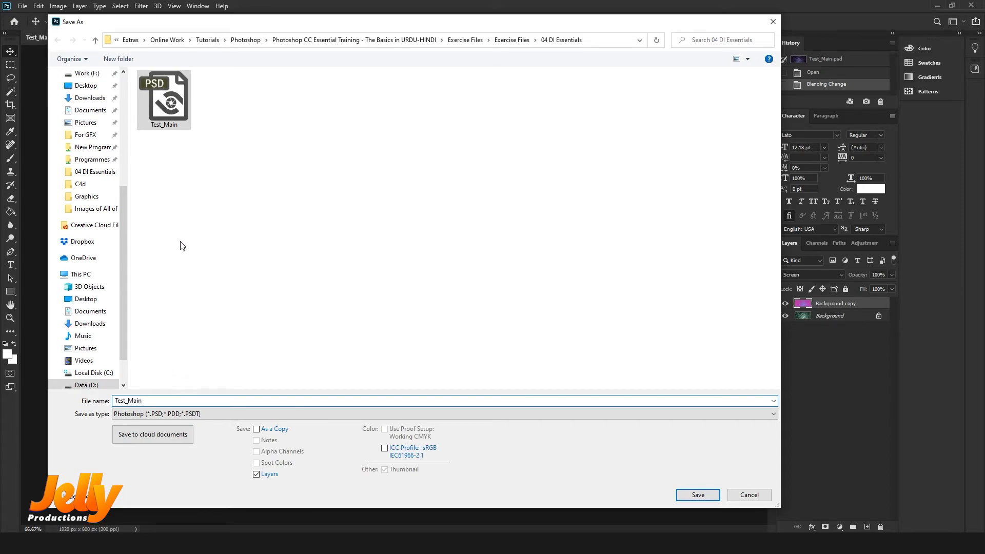
pyautogui.write('_')
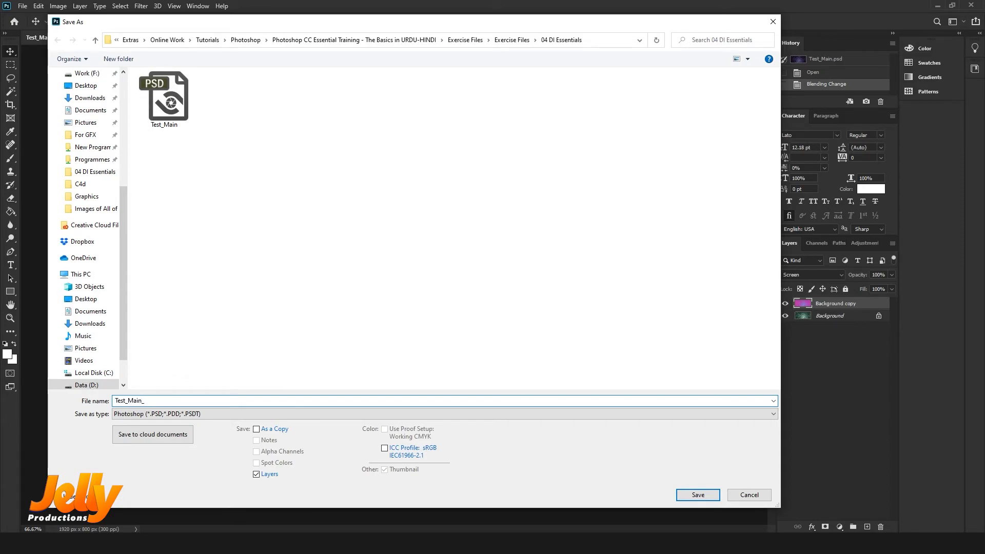
pyautogui.write('01')
pyautogui.click(712, 495)
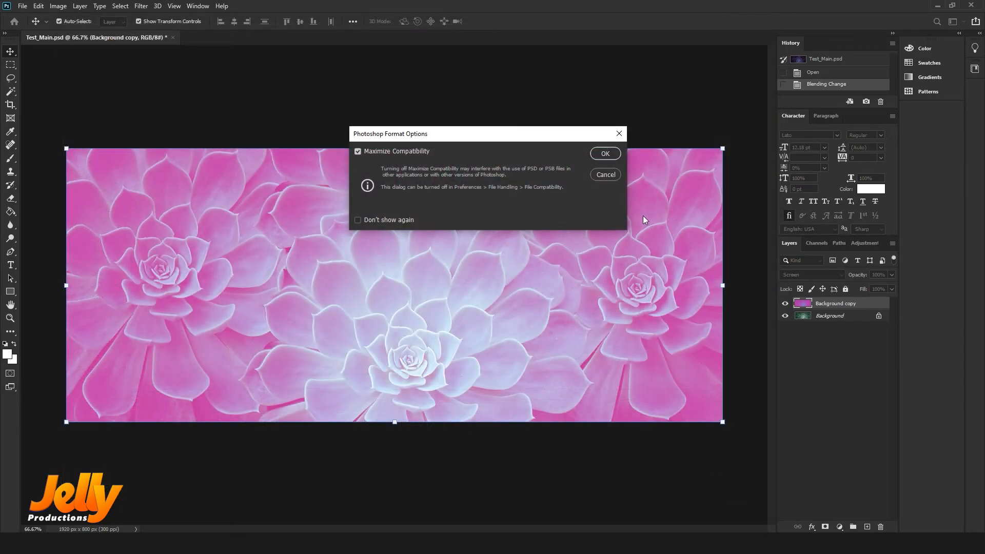
pyautogui.click(603, 154)
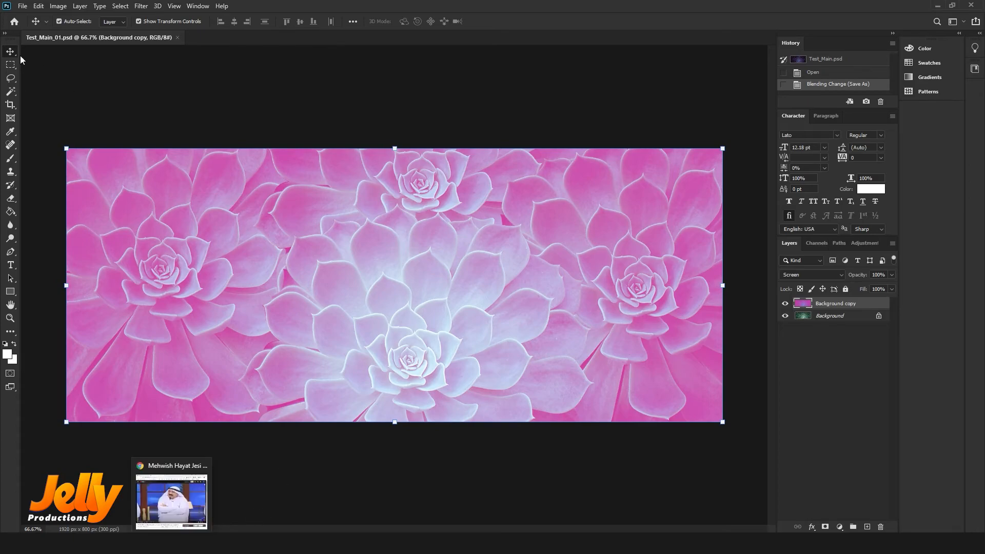
# Check the saved PSD files in the 04 DI Essentials folder without opening any of them
pyautogui.click(23, 6)
pyautogui.click(34, 27)
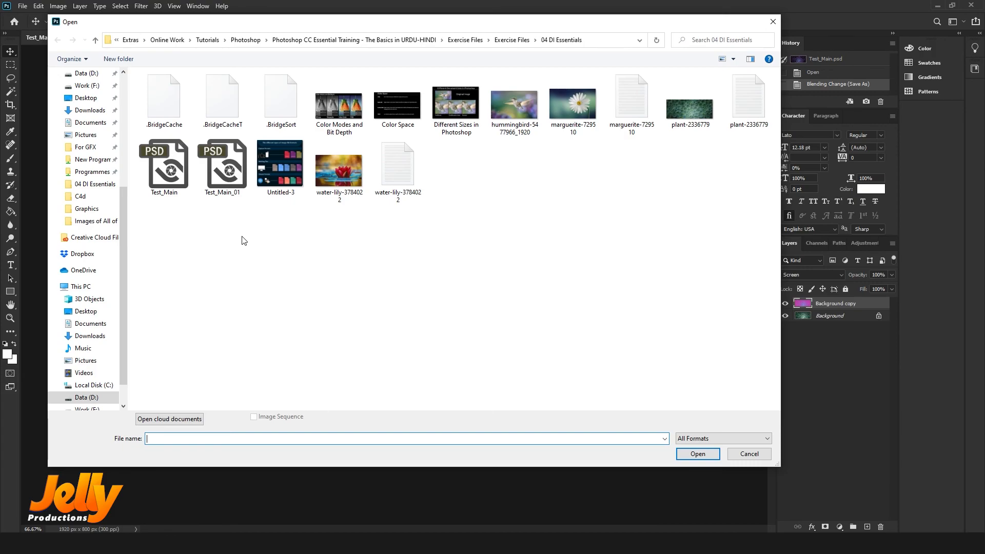
pyautogui.press('Escape')
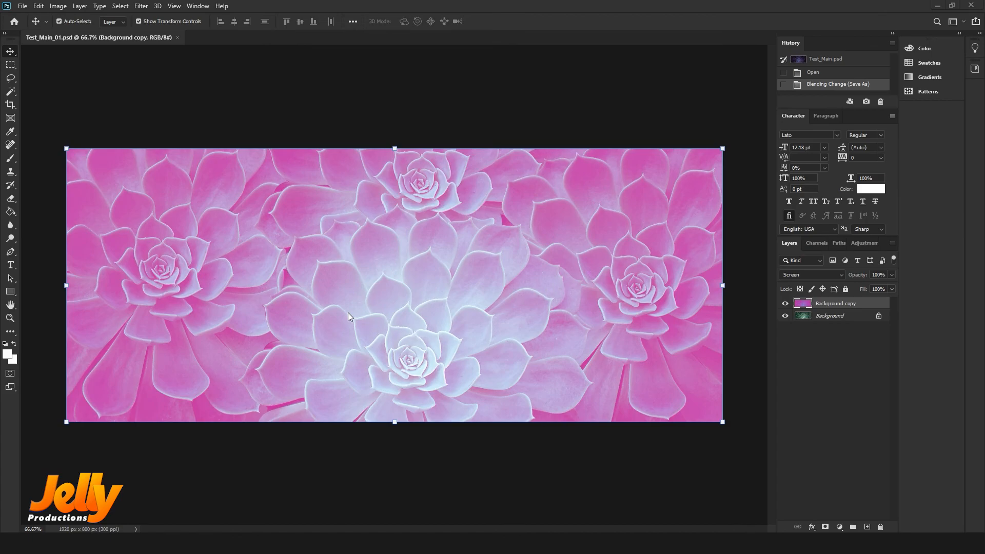